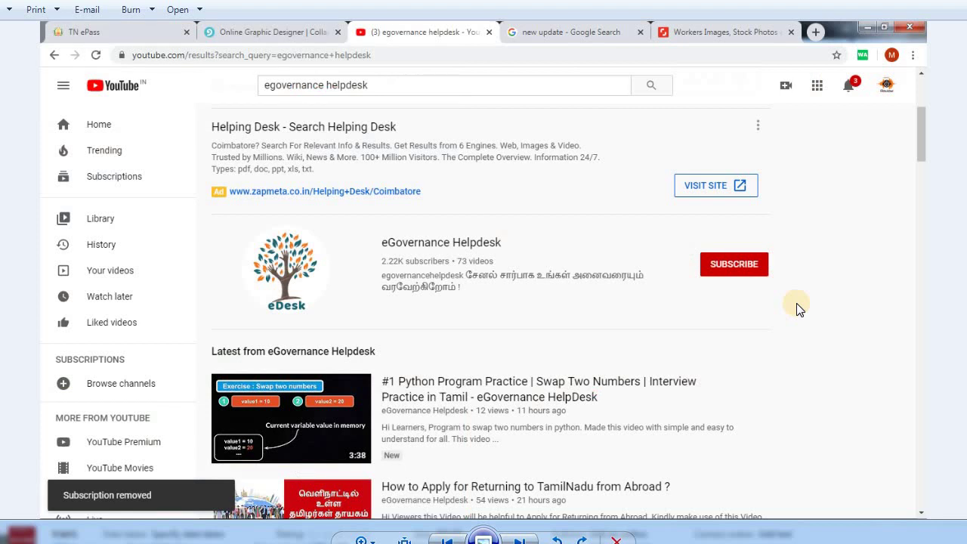
Subscribe to the eGovernance Helpdesk channel and open its notification bell menu
click(752, 269)
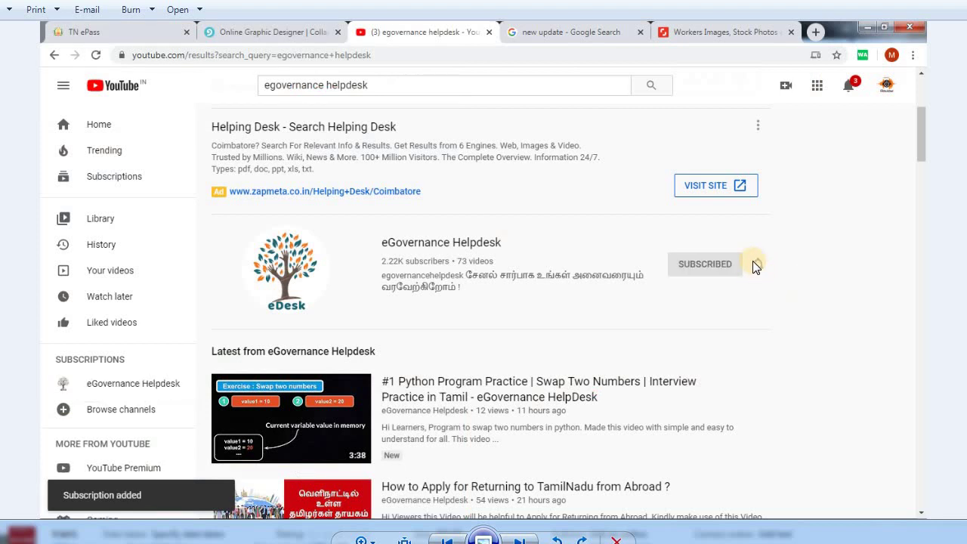
click(756, 265)
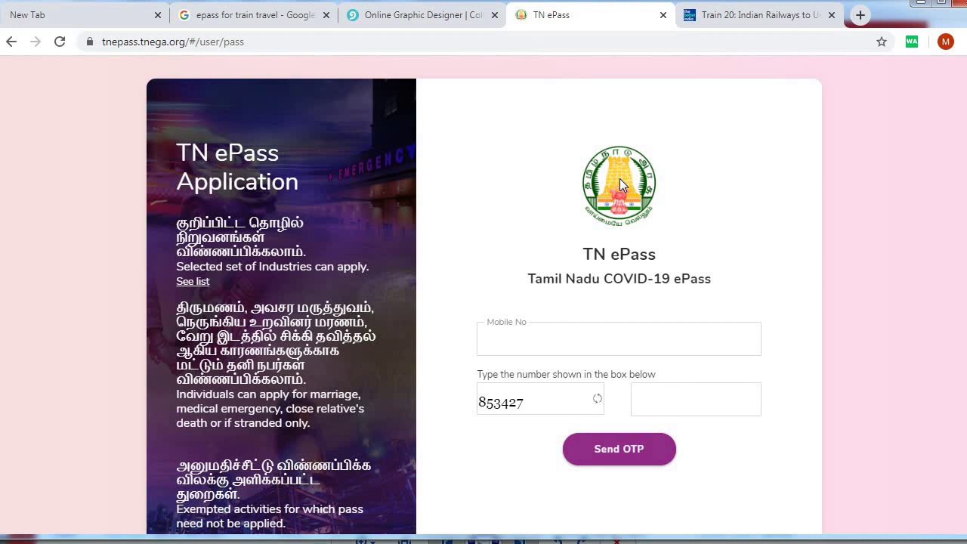
Log in to TN ePass with the mobile number, the captcha and the received OTP
click(546, 338)
click(698, 413)
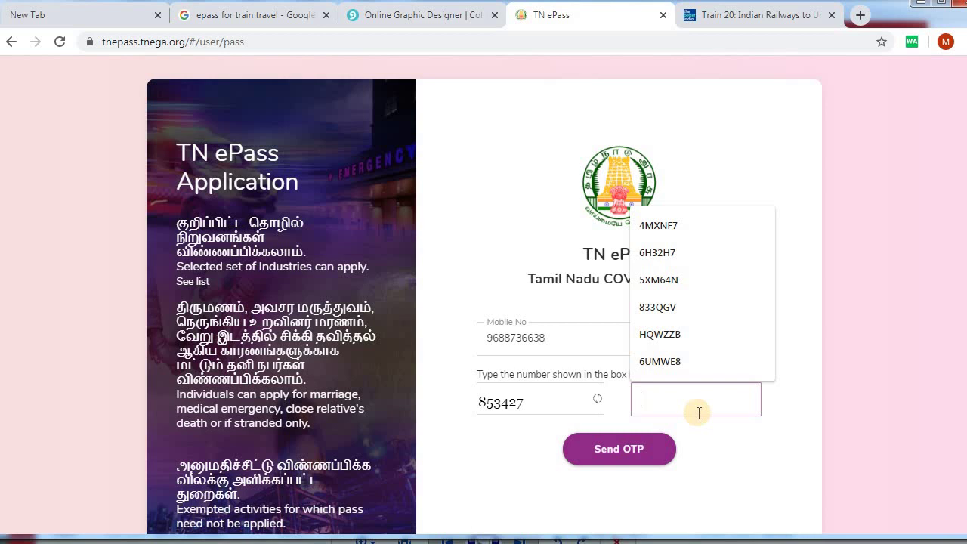
click(627, 450)
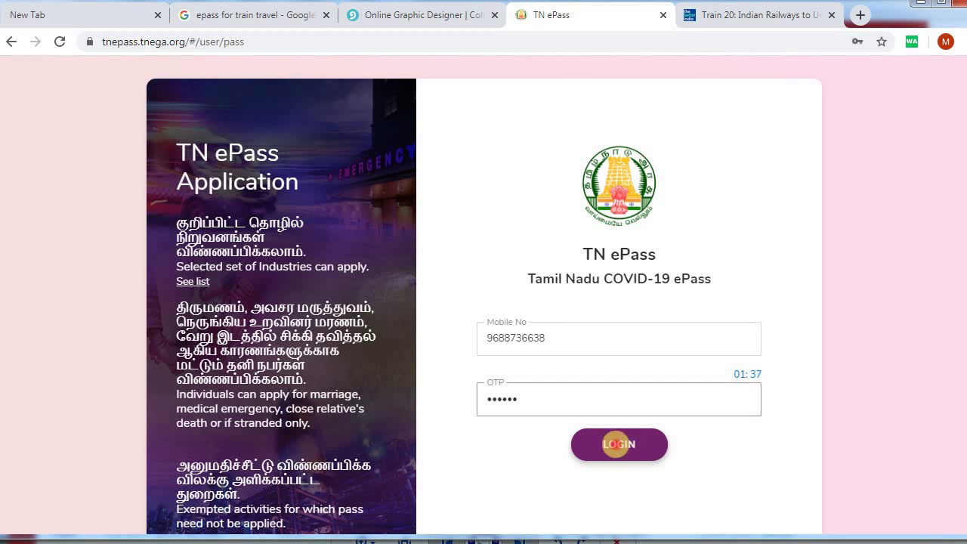
click(615, 446)
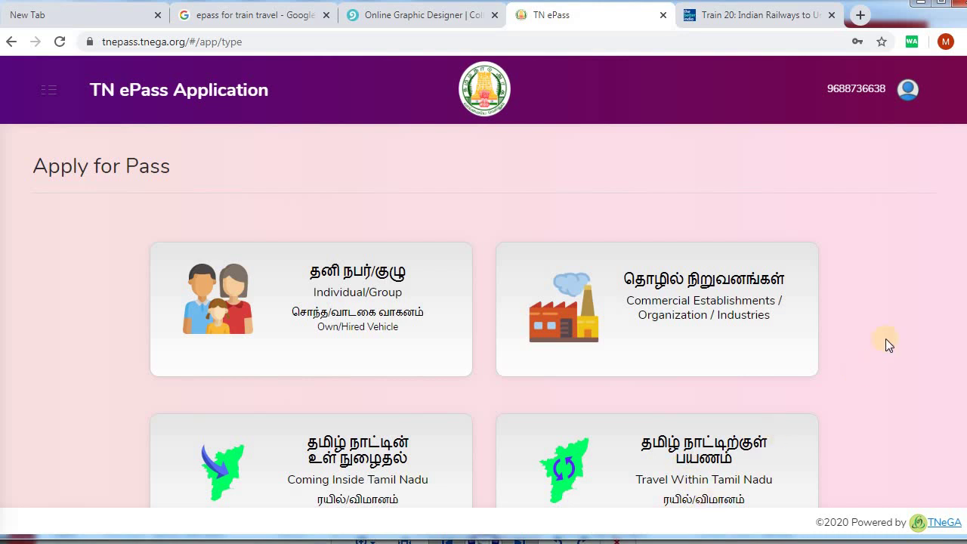
Choose Coming Inside Tamil Nadu with Train as transport and accept the Important Note
scroll(894, 241, down, 2)
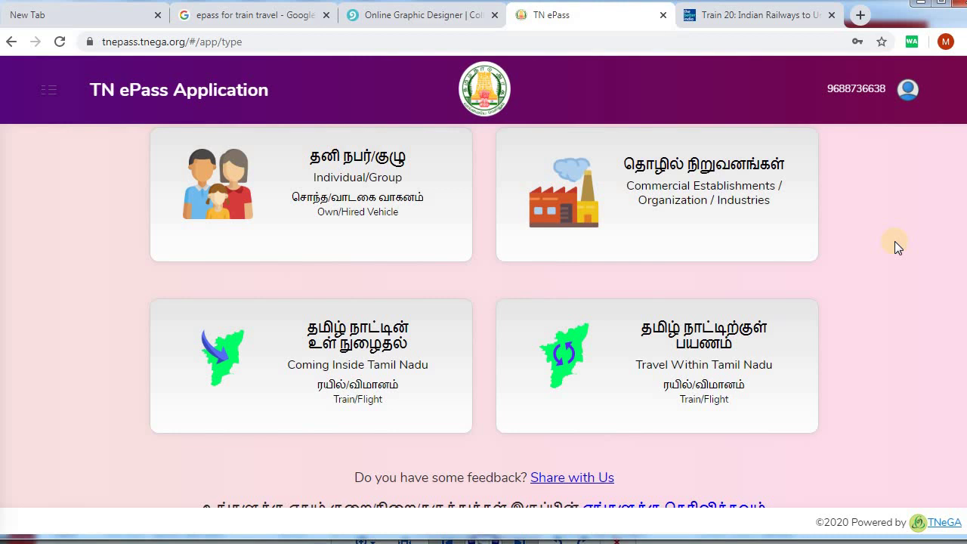
click(323, 354)
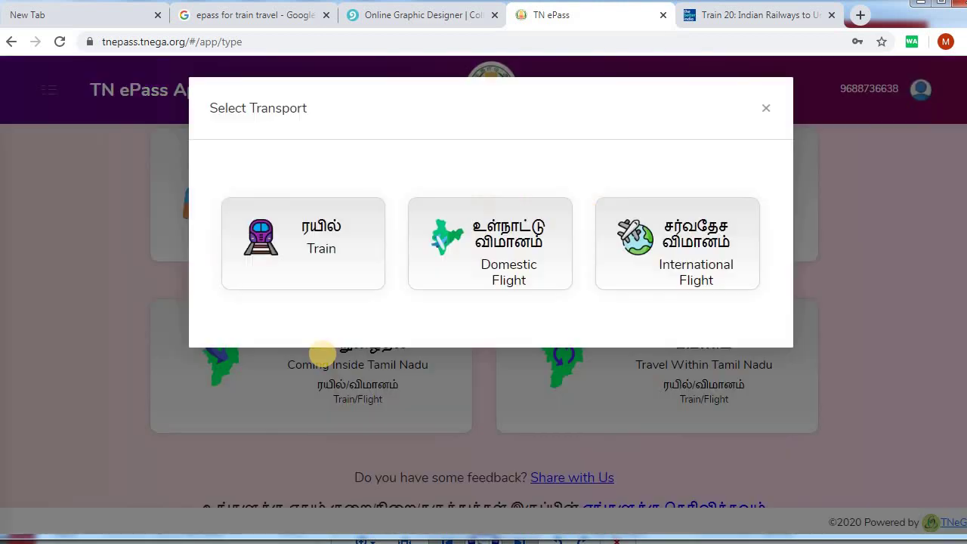
click(316, 239)
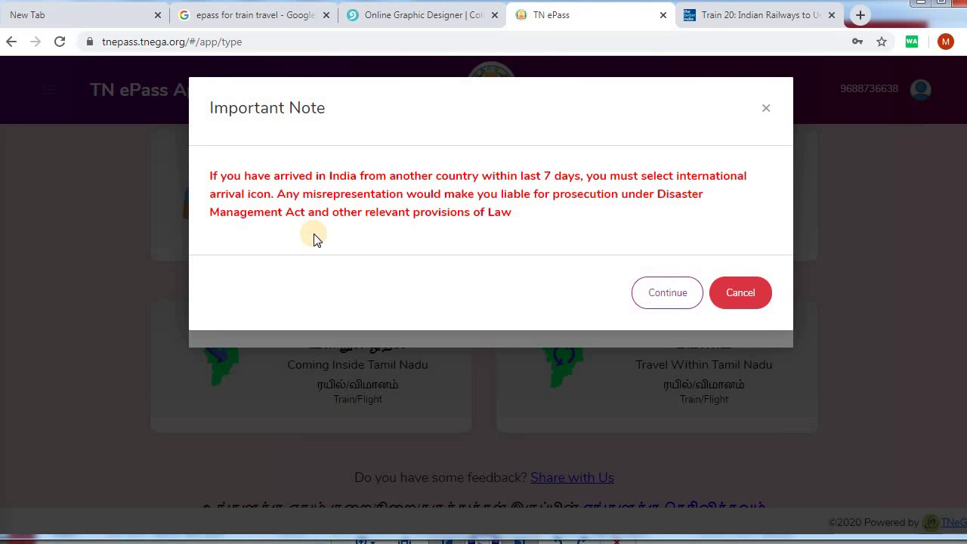
click(667, 292)
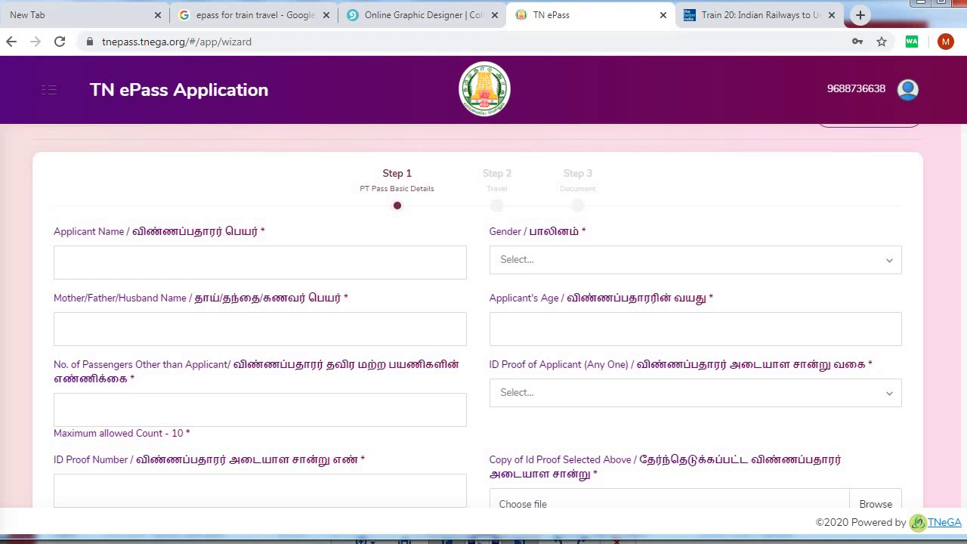
Enter the applicant's name, gender Male and the parent's name
click(301, 268)
text(Madhan)
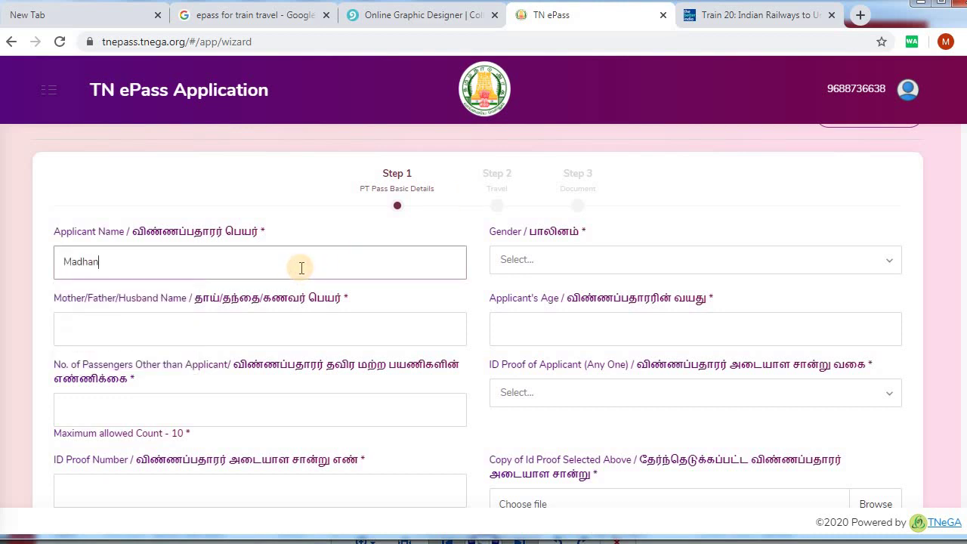
click(684, 194)
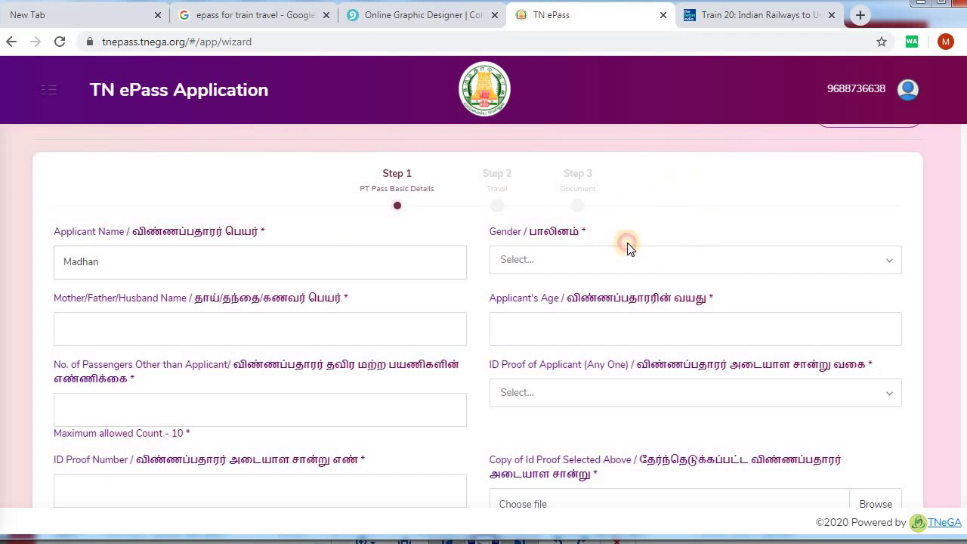
click(558, 290)
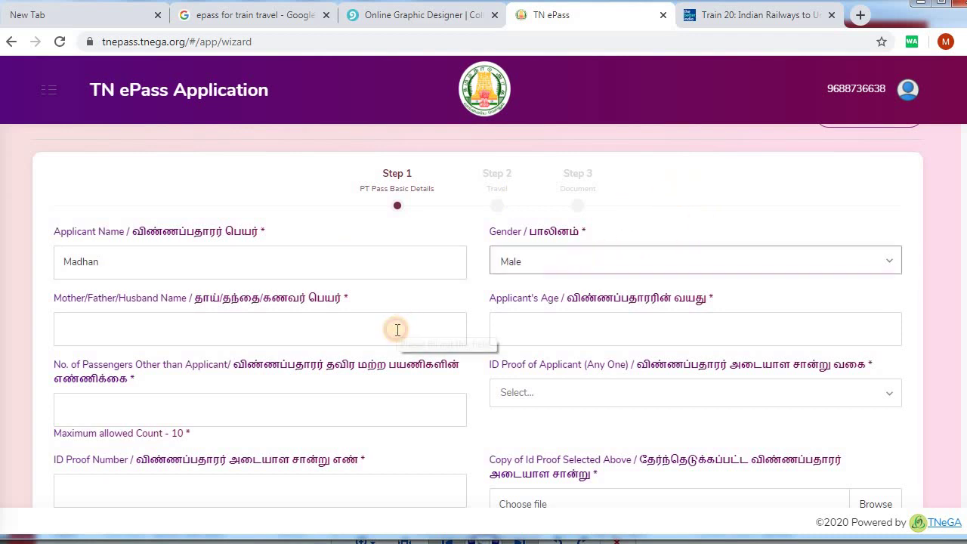
click(397, 329)
text(Nat)
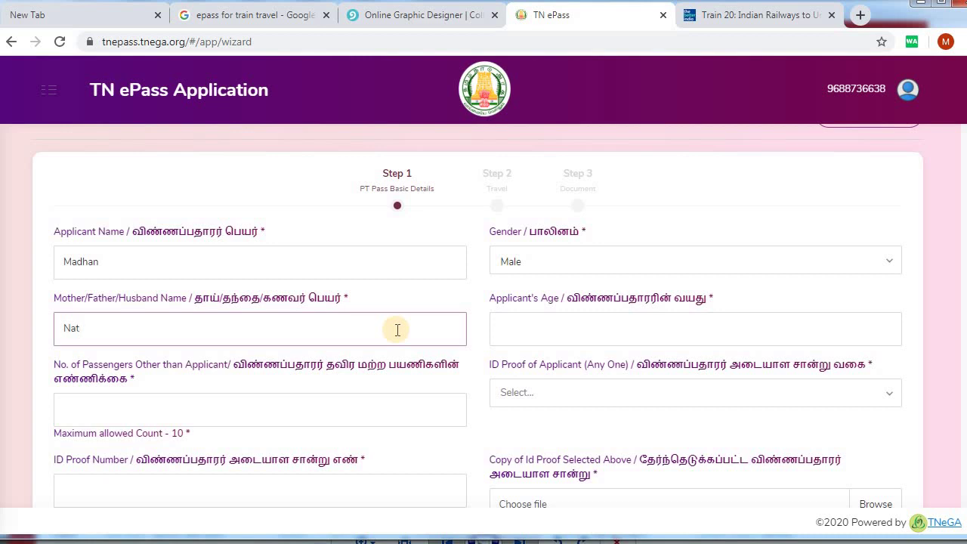
text(araj)
click(821, 185)
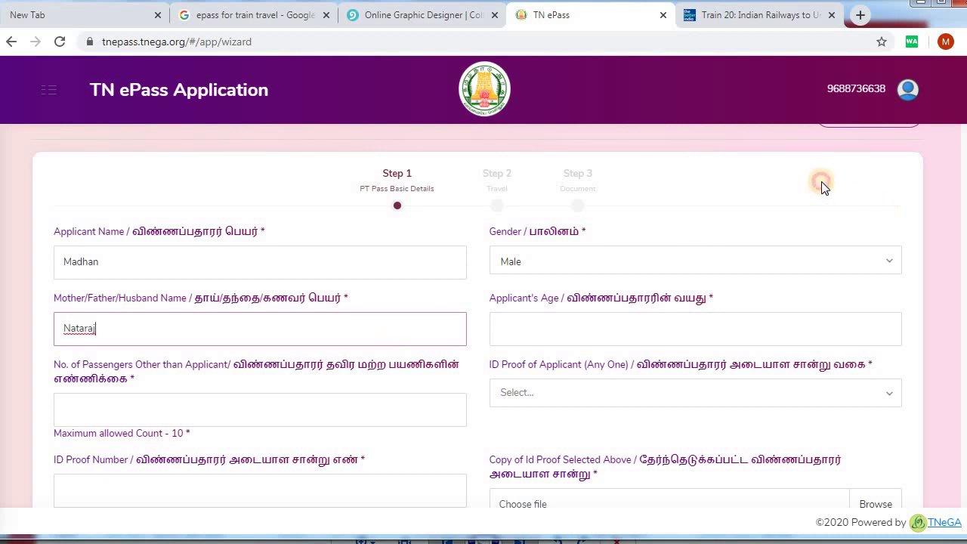
Enter the applicant's age as 28 and 2 other passengers
click(679, 338)
text(2)
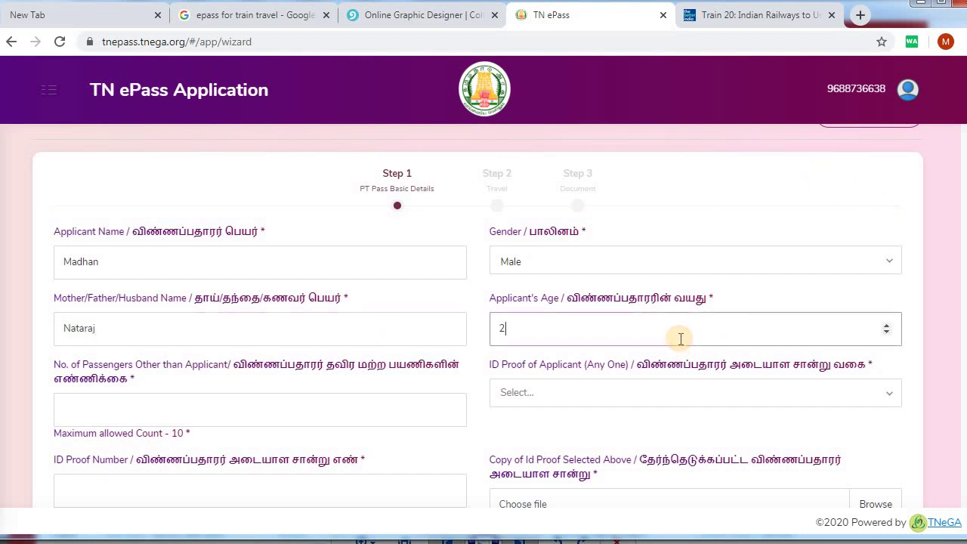
text(8)
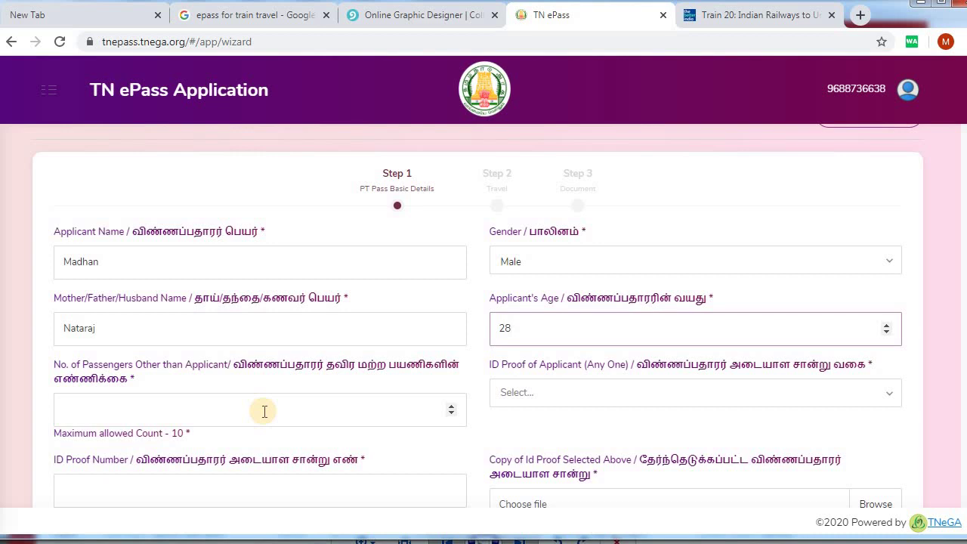
click(264, 411)
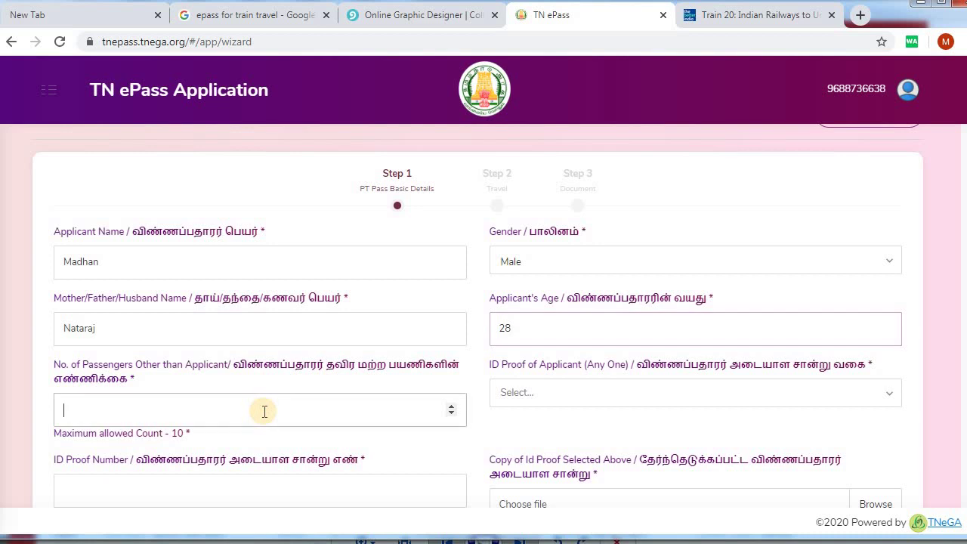
text(2)
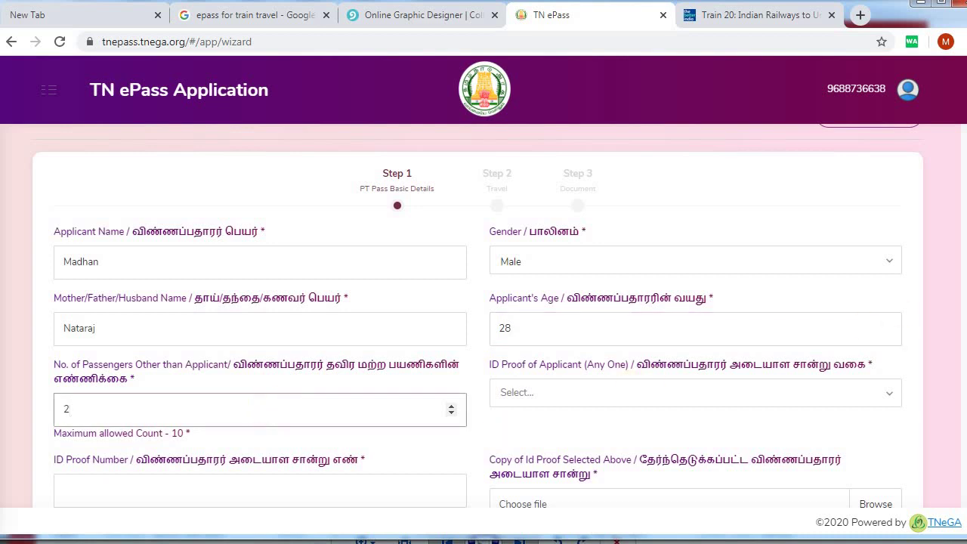
scroll(654, 319, down, 2)
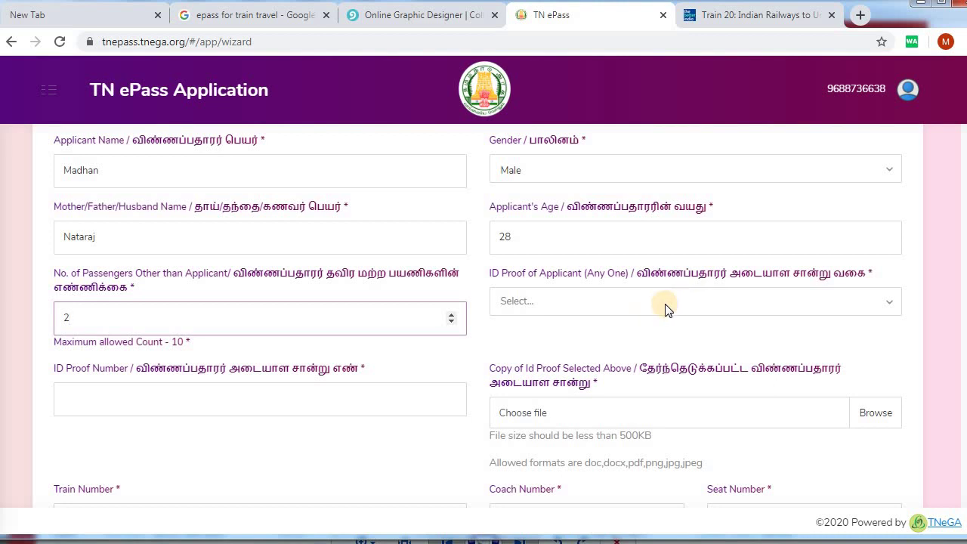
Choose Aadhar Card as the ID proof and browse for its copy, All Update.jpg
click(665, 304)
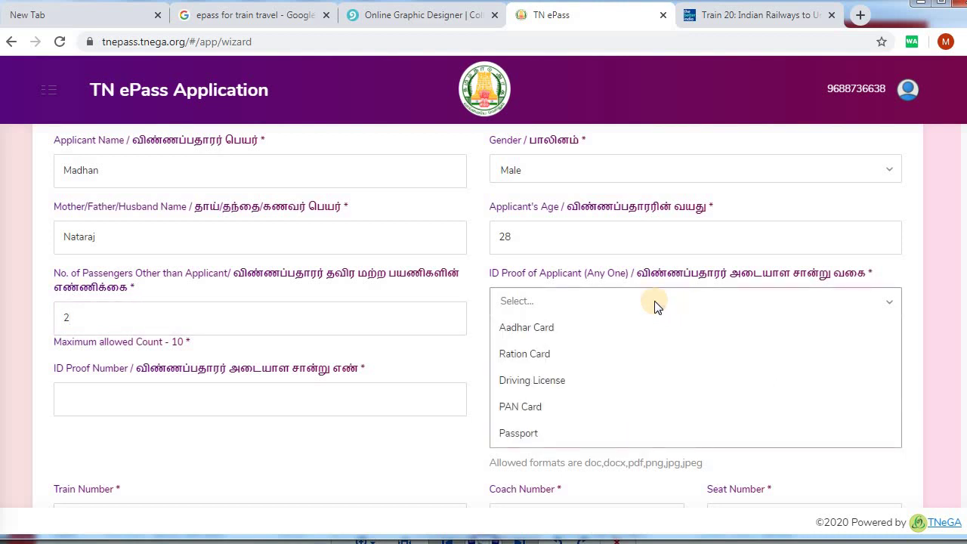
click(556, 328)
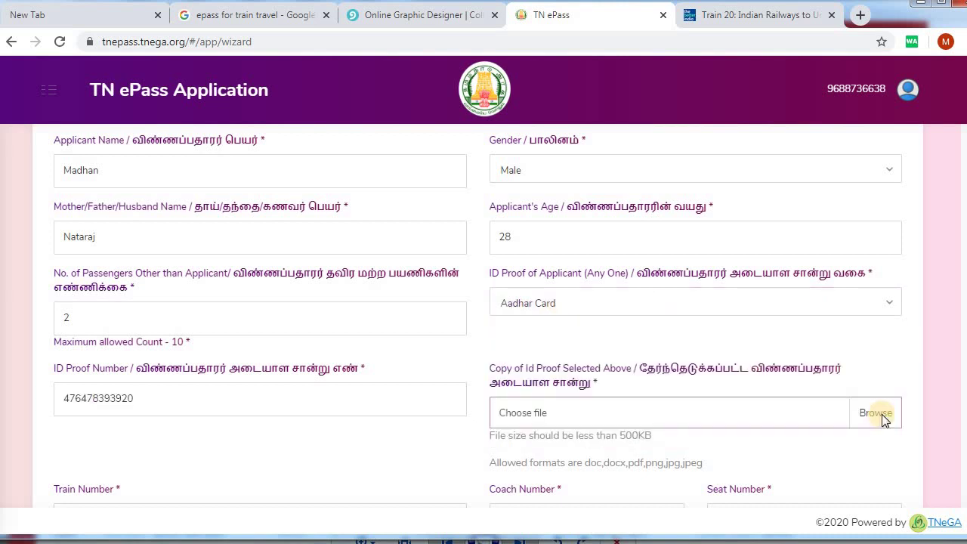
click(879, 414)
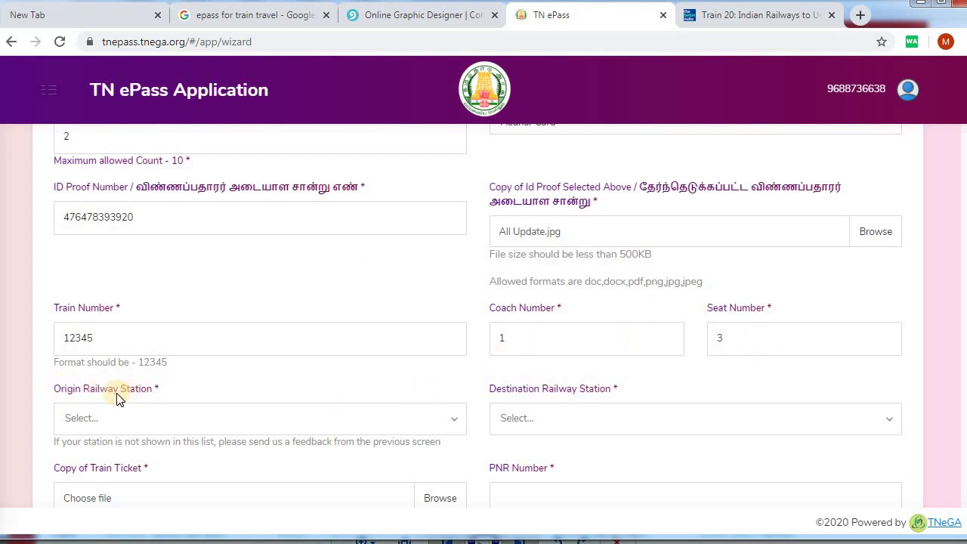
Set the journey from Kolkata Railway Station to Coimbatore Railway Station
click(203, 414)
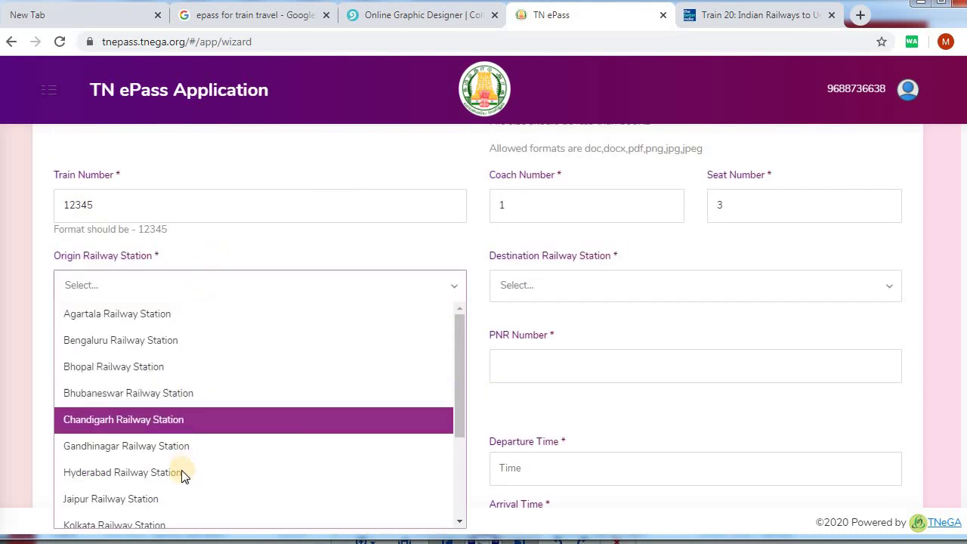
click(460, 333)
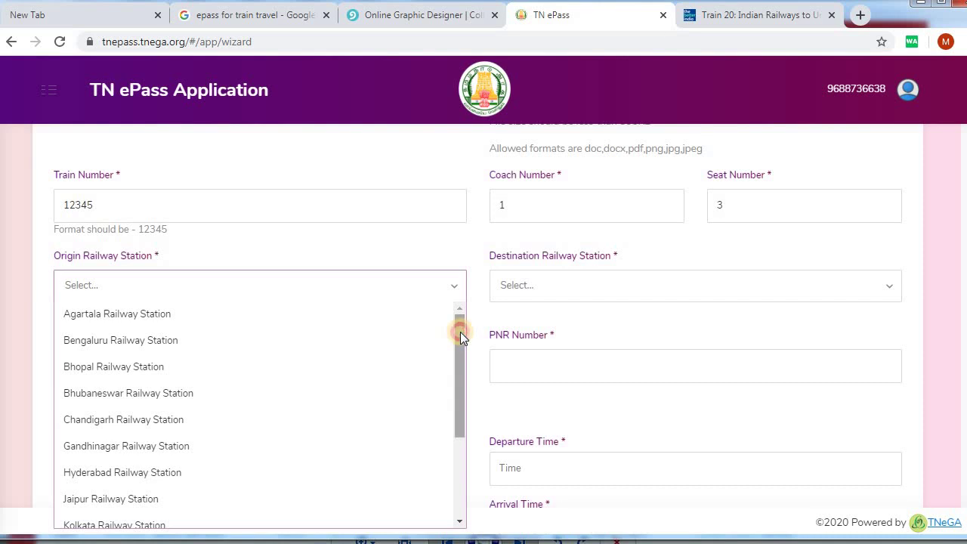
drag(460, 333, 464, 434)
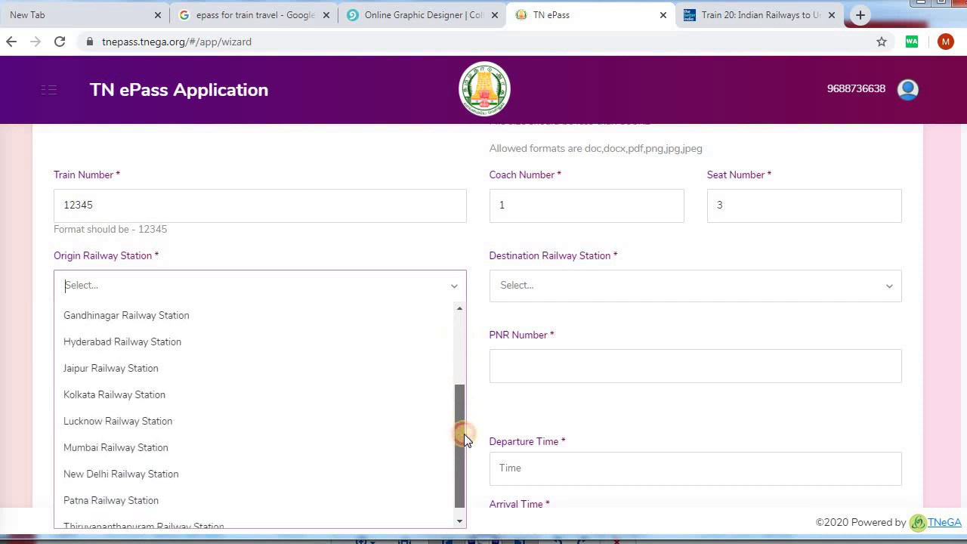
click(150, 383)
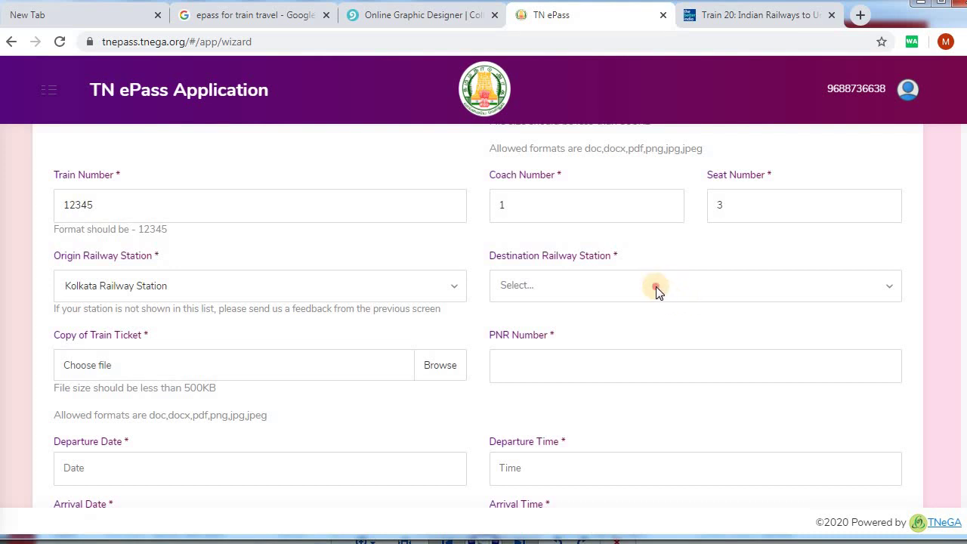
click(656, 286)
click(534, 366)
Attach All Update.jpg as the train ticket and enter PNR number 234
scroll(534, 366, down, 1)
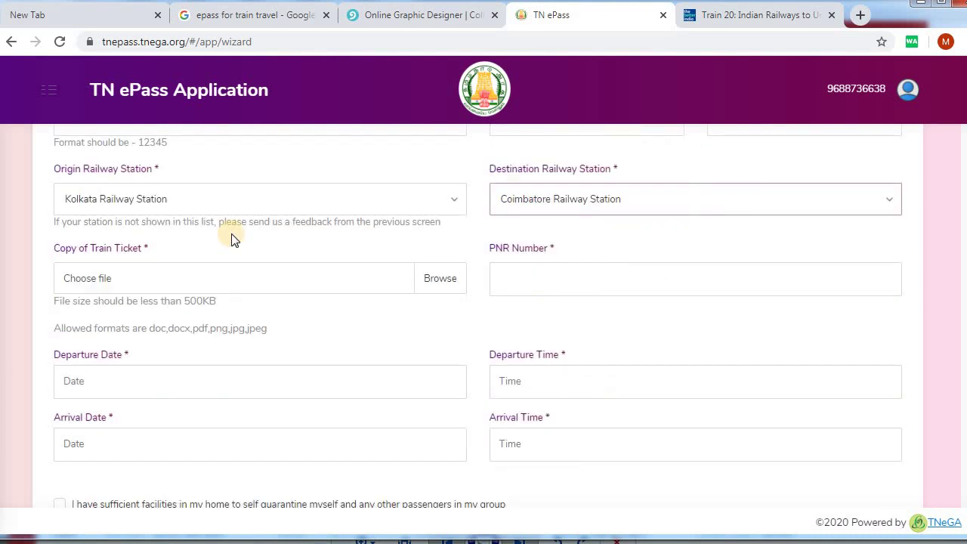
click(439, 278)
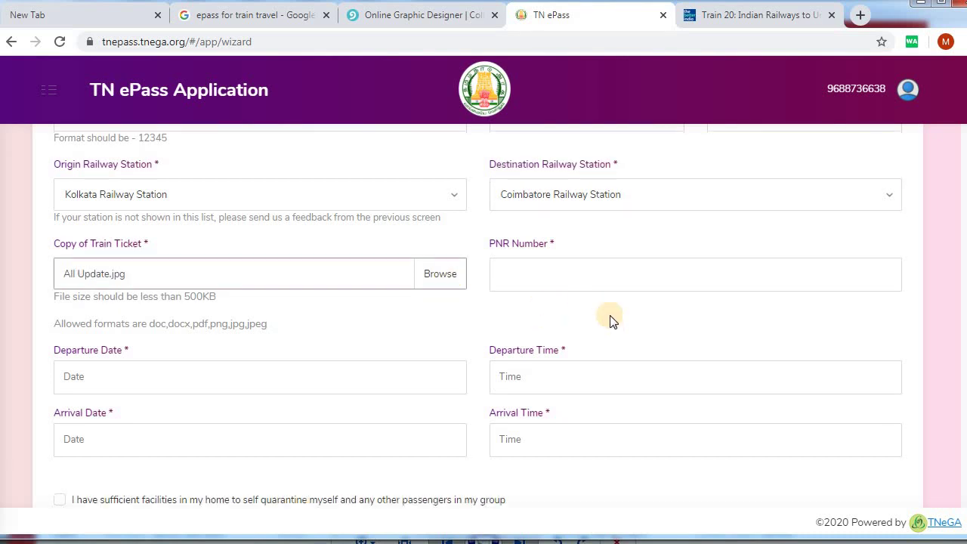
click(559, 277)
text(234)
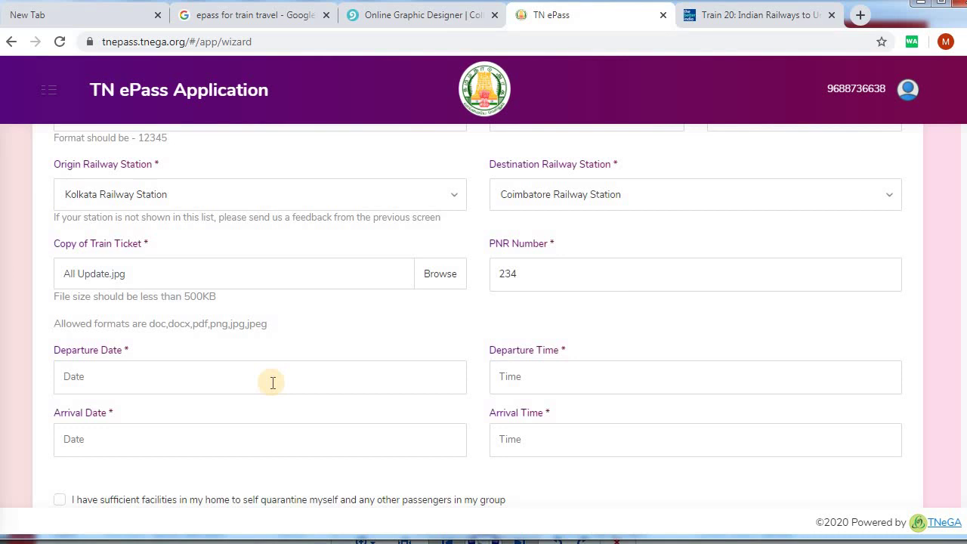
Set the departure date to 2 June 2020, skip vehicle details and continue to Step 3
click(271, 381)
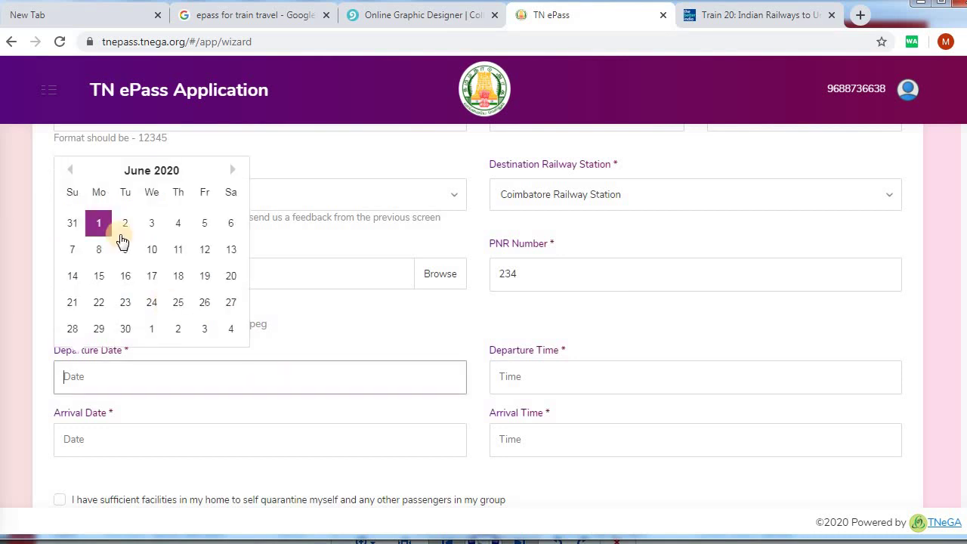
click(124, 226)
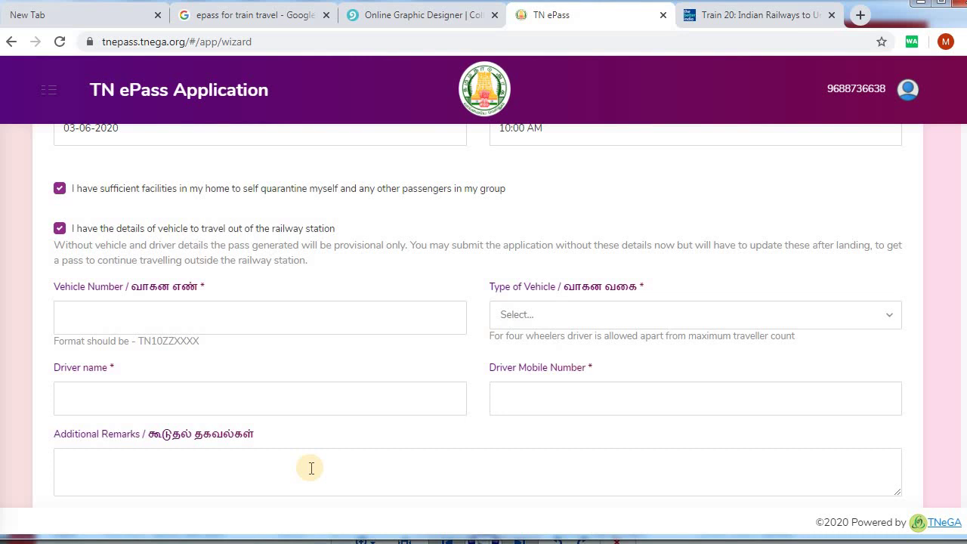
click(60, 228)
click(508, 446)
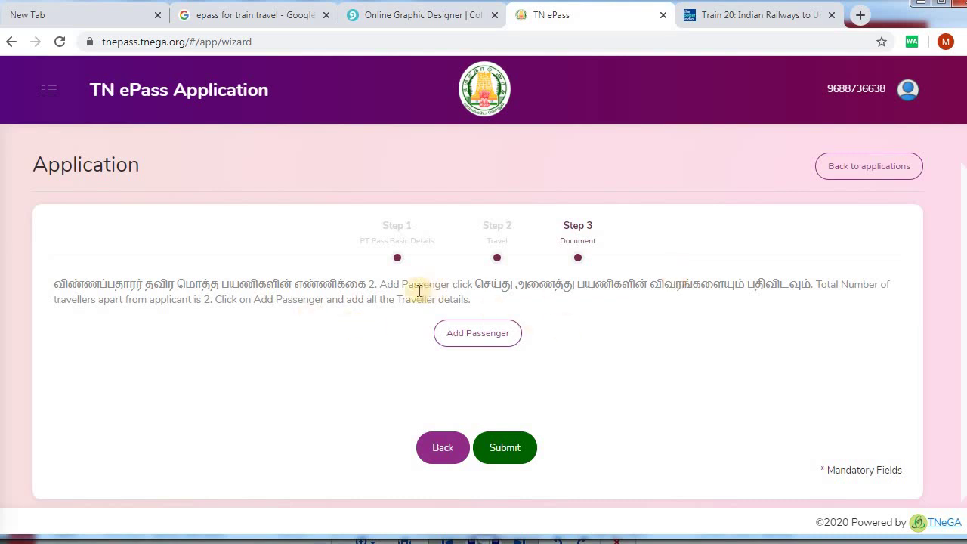
click(469, 344)
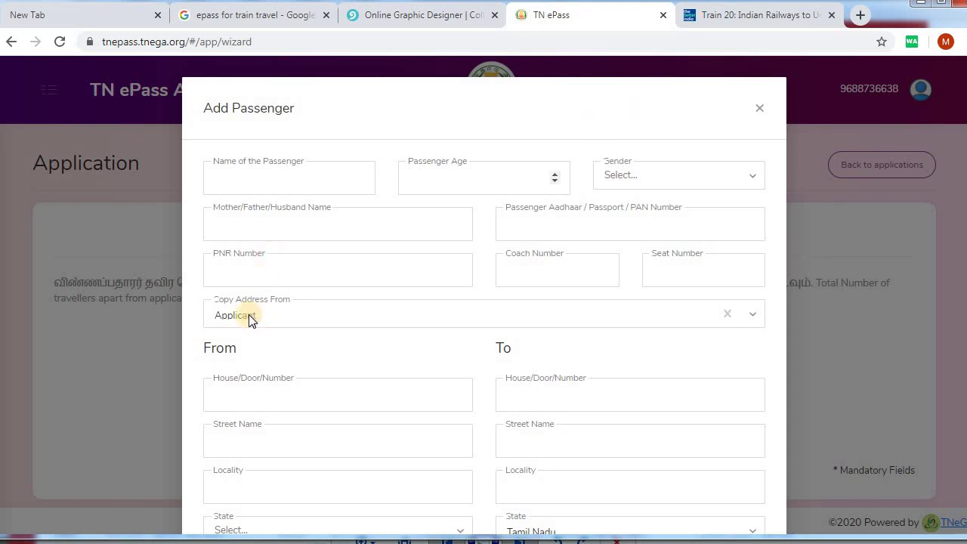
click(417, 174)
click(776, 408)
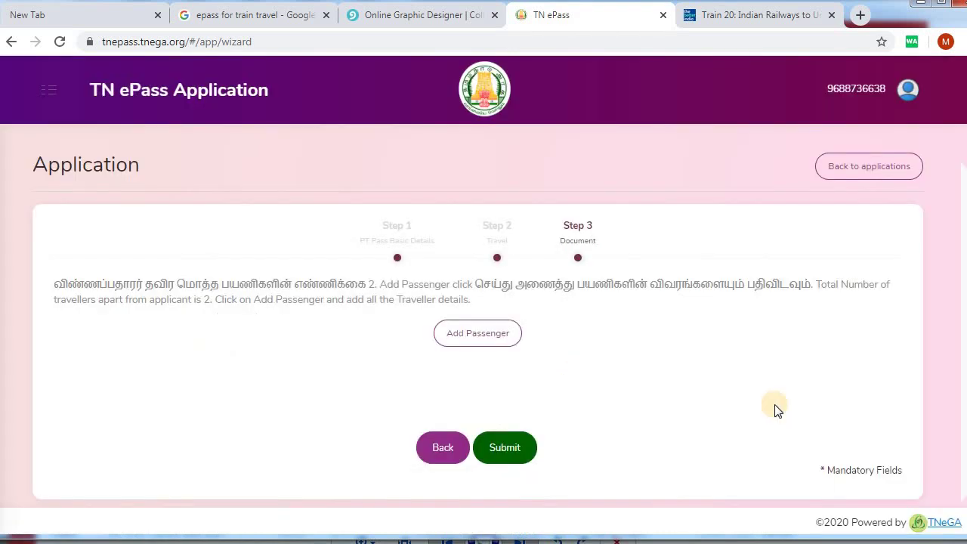